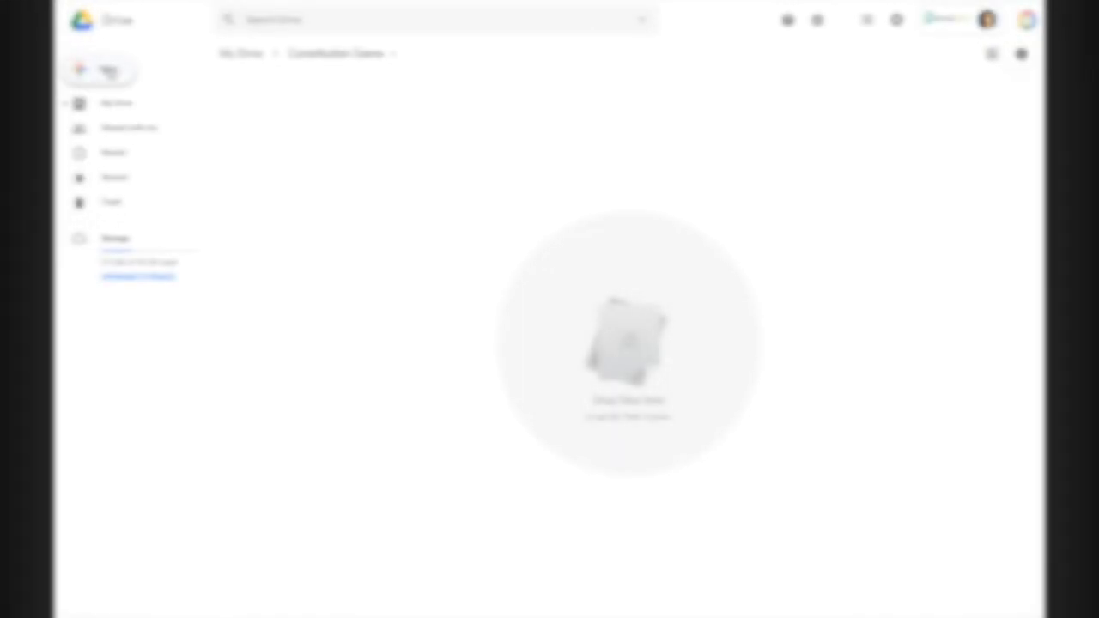
- Start creating a new item in the Constitution Game folder and bring up the additional file types
{"action": "left_click", "coordinate": [109, 73]}
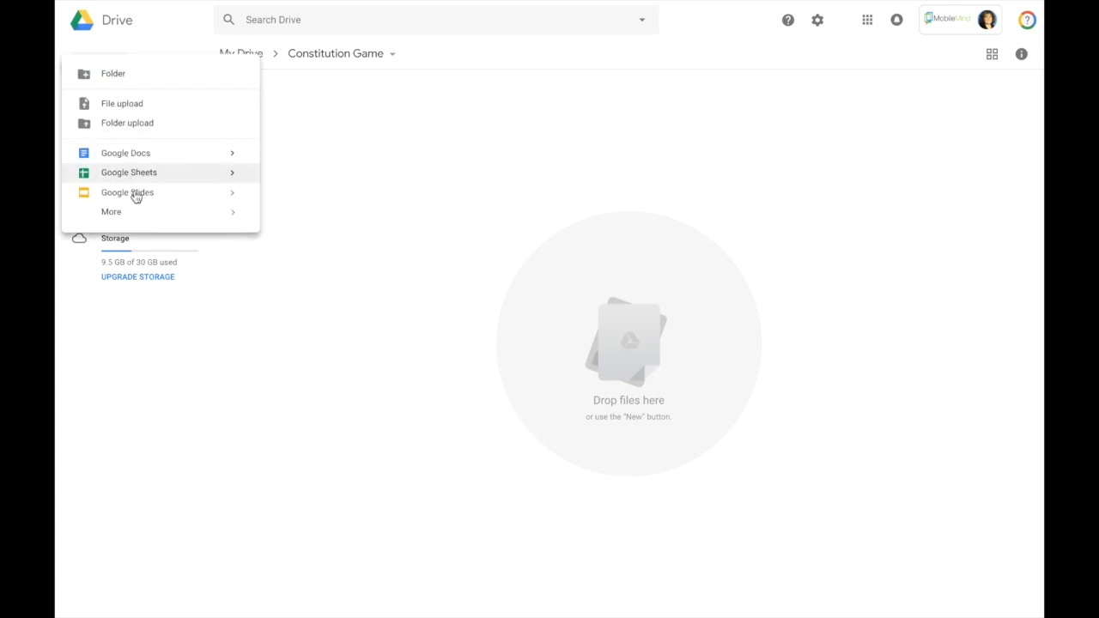
{"action": "mouse_move", "coordinate": [140, 221]}
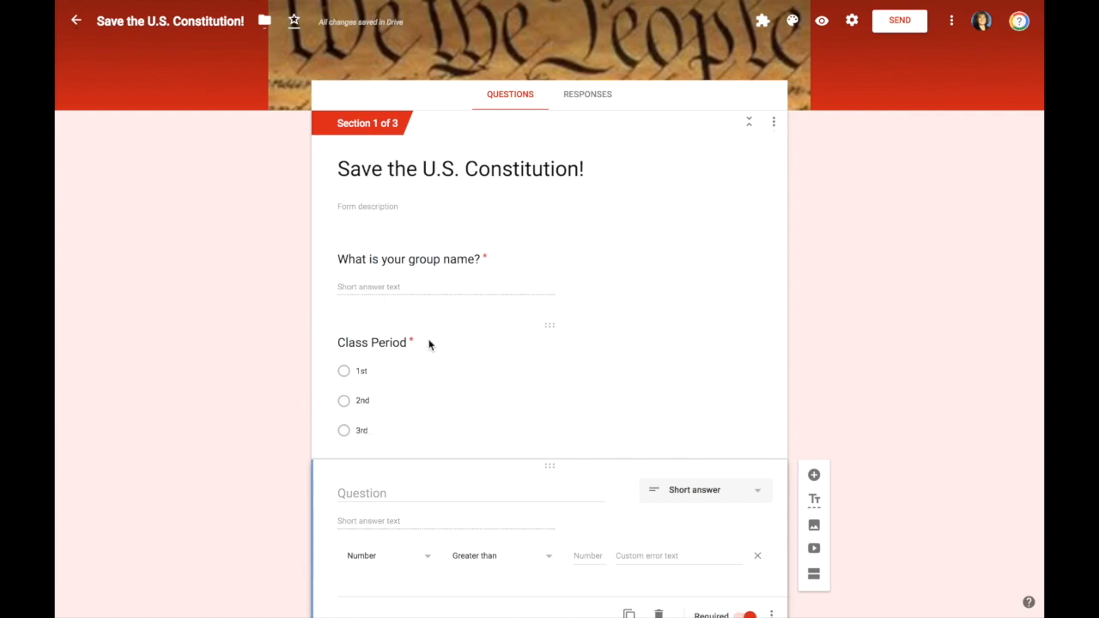
- Choose Short answer as the type of the blank question below Class Period and check its response validation option
{"action": "scroll", "coordinate": [429, 344], "scroll_direction": "down", "scroll_amount": 3}
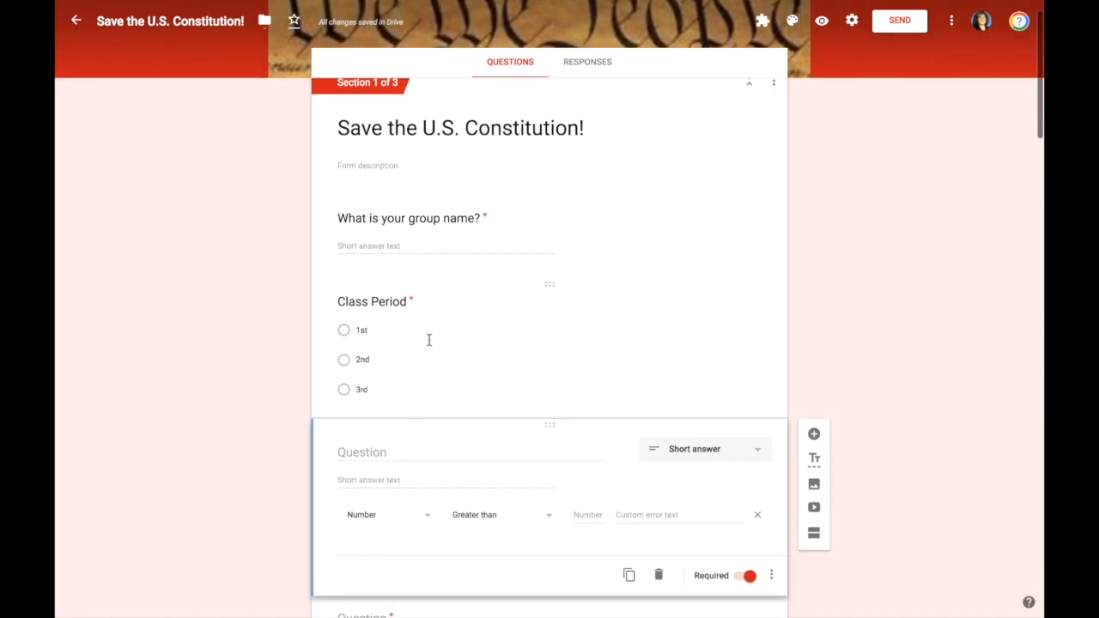
{"action": "scroll", "coordinate": [429, 345], "scroll_direction": "down", "scroll_amount": 1}
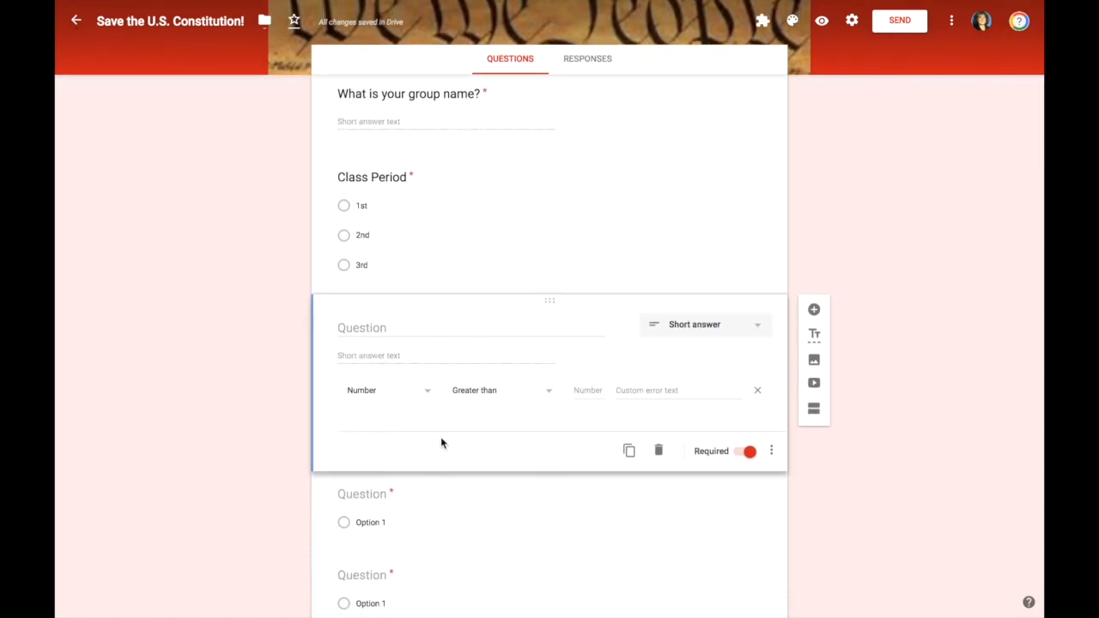
{"action": "left_click", "coordinate": [700, 338]}
{"action": "left_click", "coordinate": [700, 273]}
{"action": "left_click", "coordinate": [773, 453]}
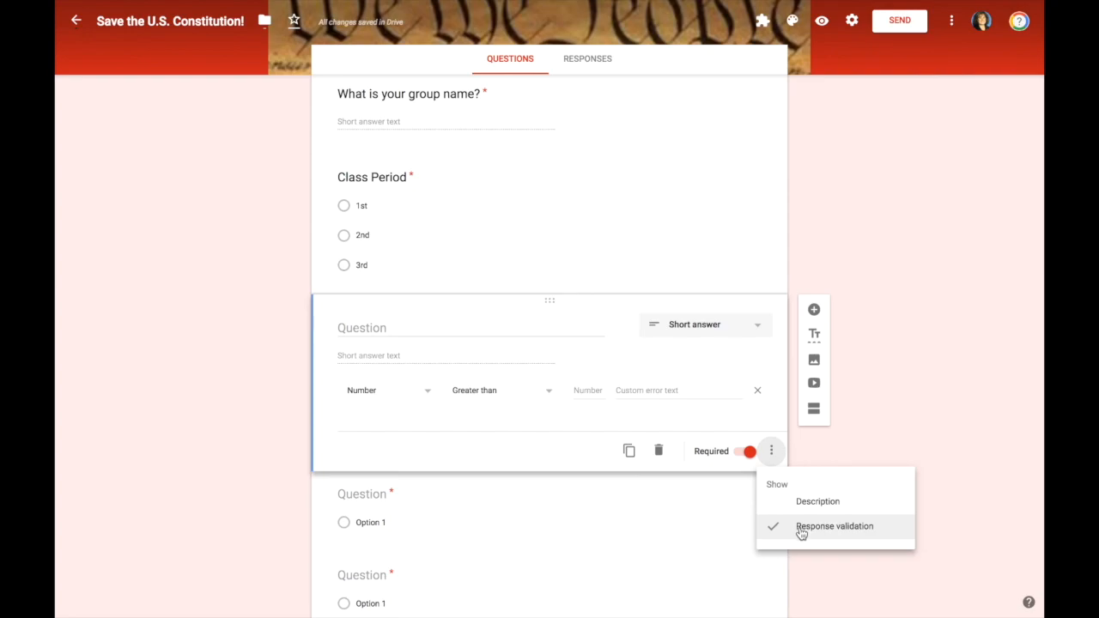
{"action": "left_click", "coordinate": [752, 420]}
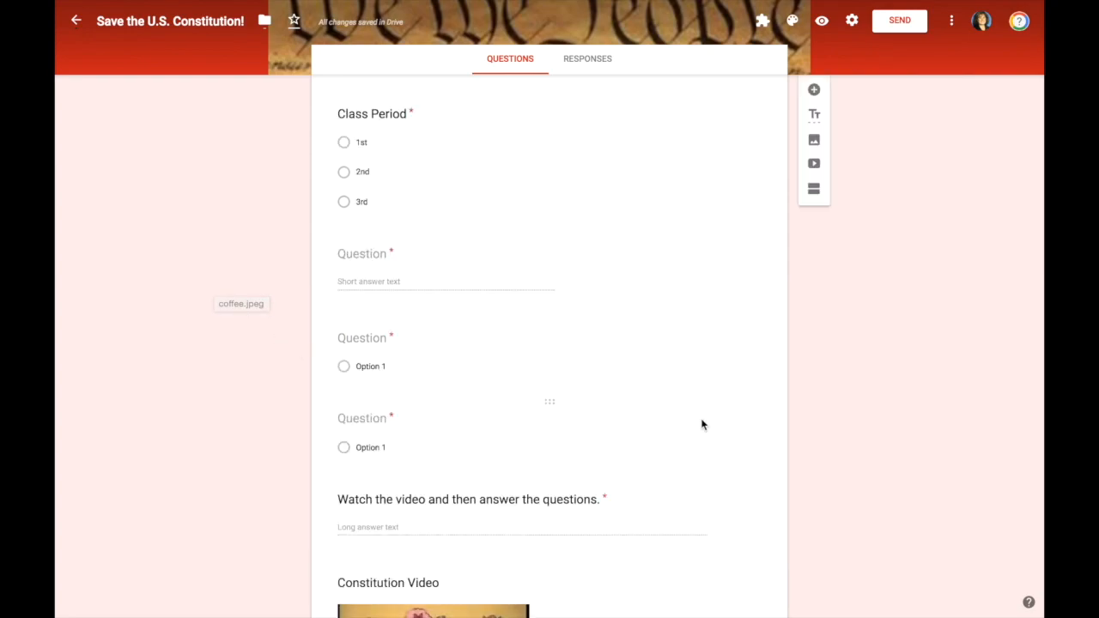
- Title the blank short-answer question below Class Period "What year was the constitution written?"
{"action": "scroll", "coordinate": [658, 314], "scroll_direction": "up", "scroll_amount": 2}
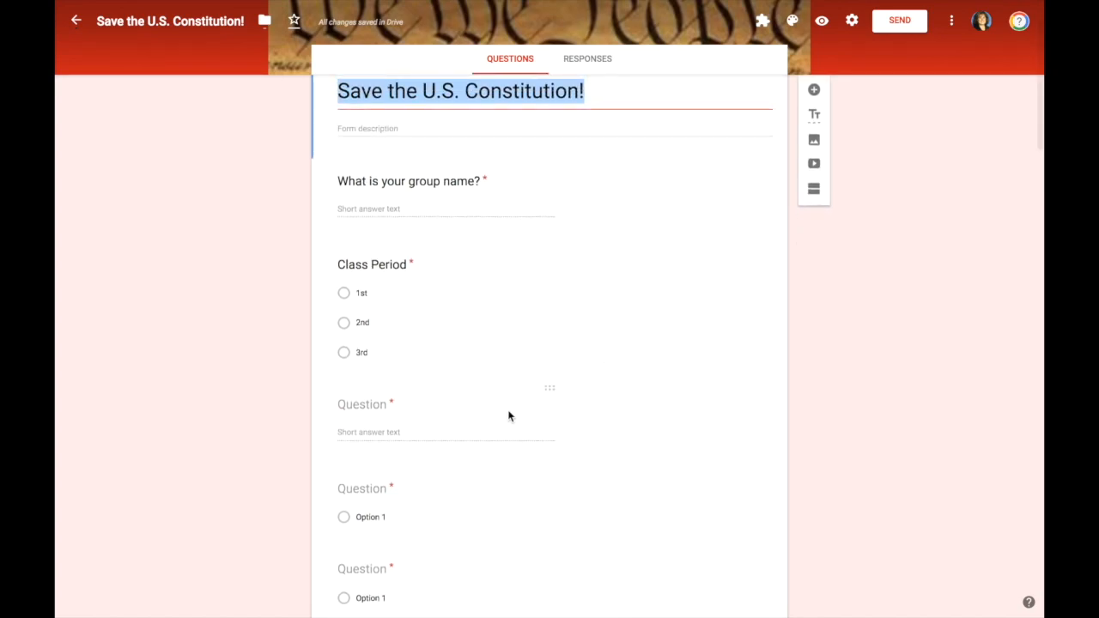
{"action": "left_click", "coordinate": [489, 426]}
{"action": "type", "text": "What year was the constitution written?"}
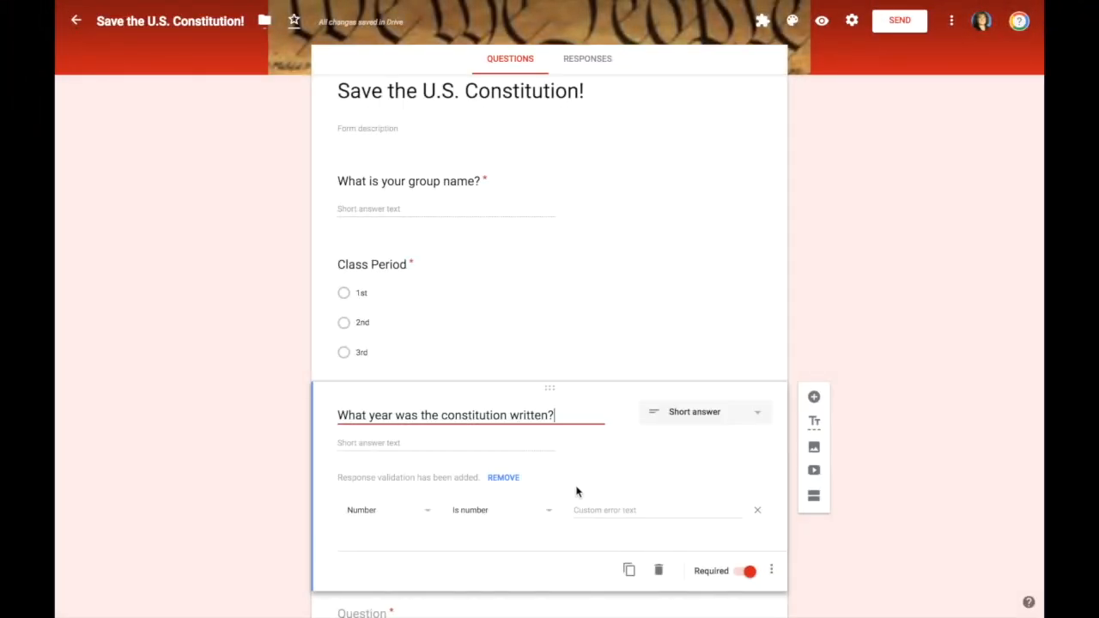
- Set the year question's response validation to Text, Contains, 1787
{"action": "left_click", "coordinate": [772, 572]}
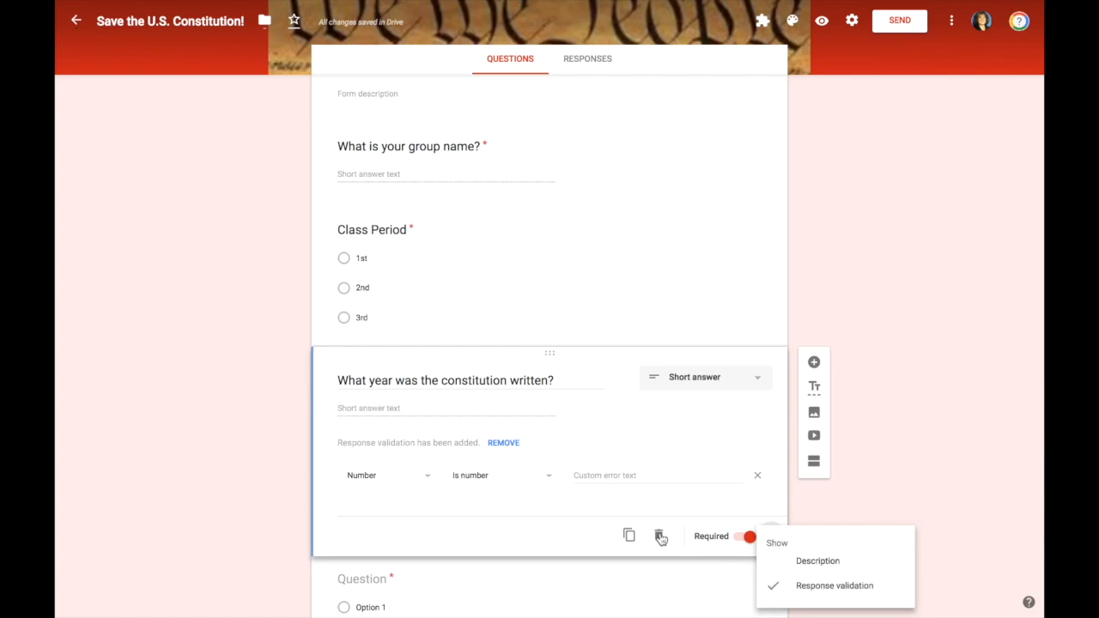
{"action": "left_click", "coordinate": [429, 481]}
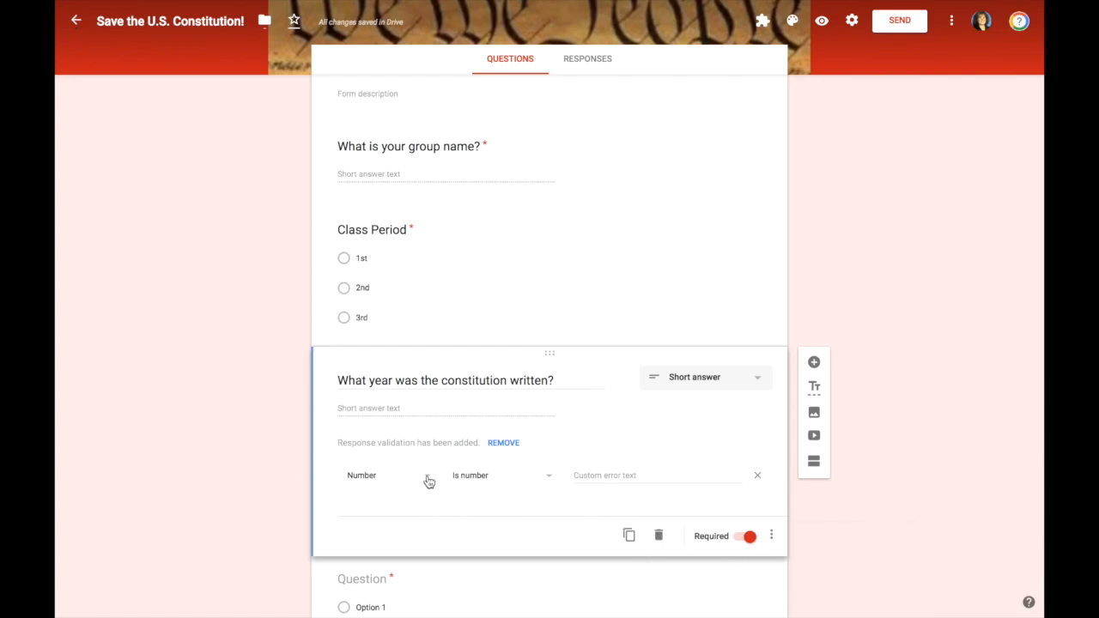
{"action": "left_click", "coordinate": [427, 479]}
{"action": "left_click", "coordinate": [420, 519]}
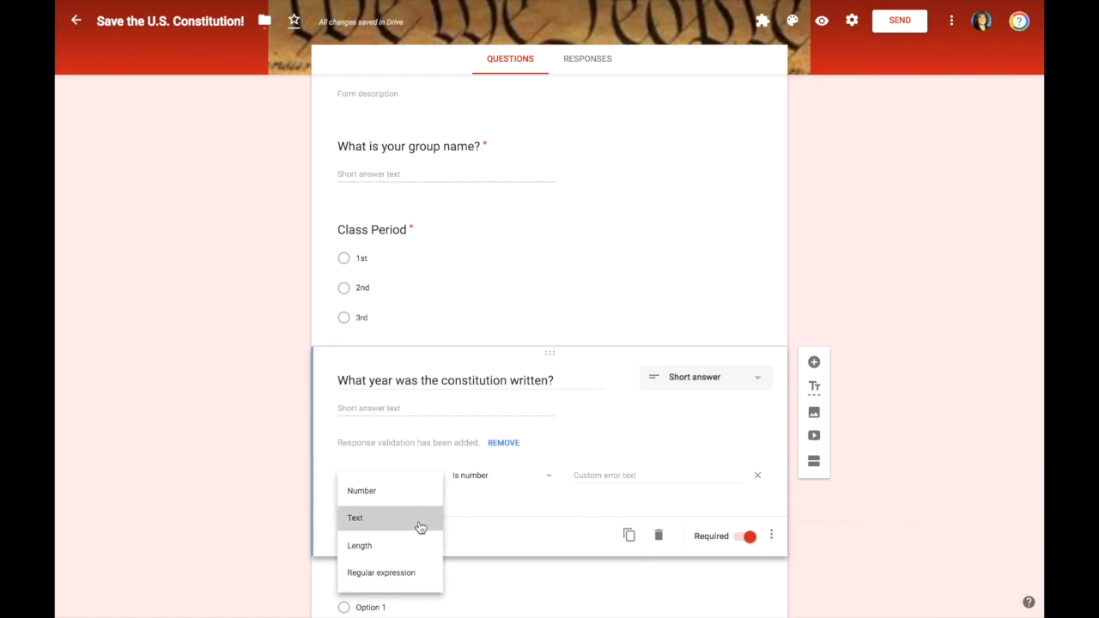
{"action": "left_click", "coordinate": [565, 476]}
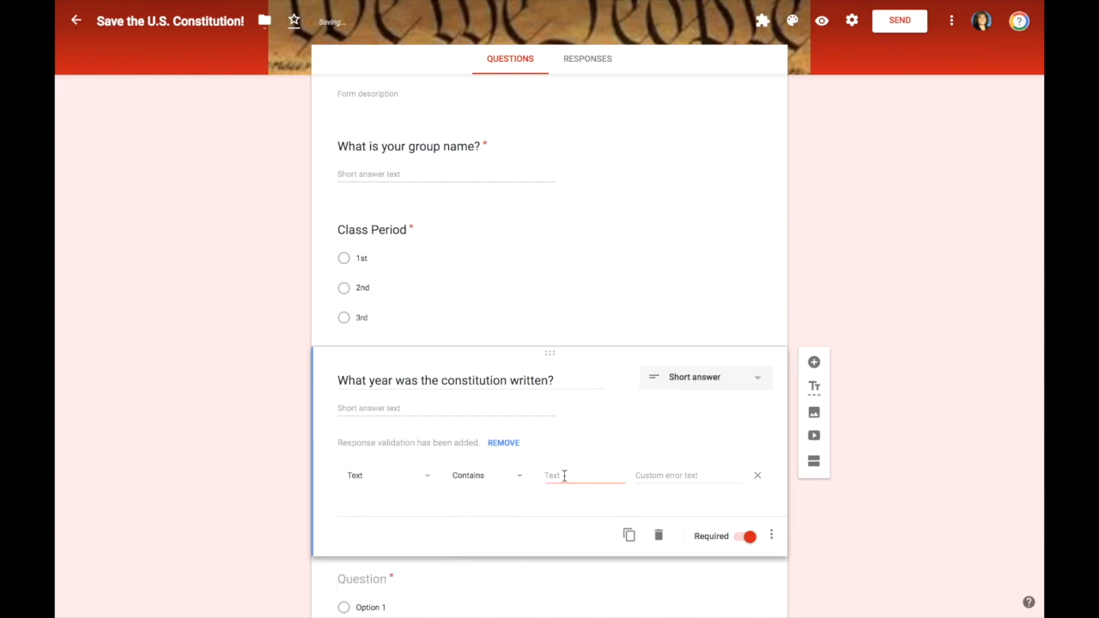
{"action": "type", "text": "1787"}
- Duplicate the year question, clear the copy's title and validation text, and duplicate the blank copy
{"action": "left_click", "coordinate": [629, 537]}
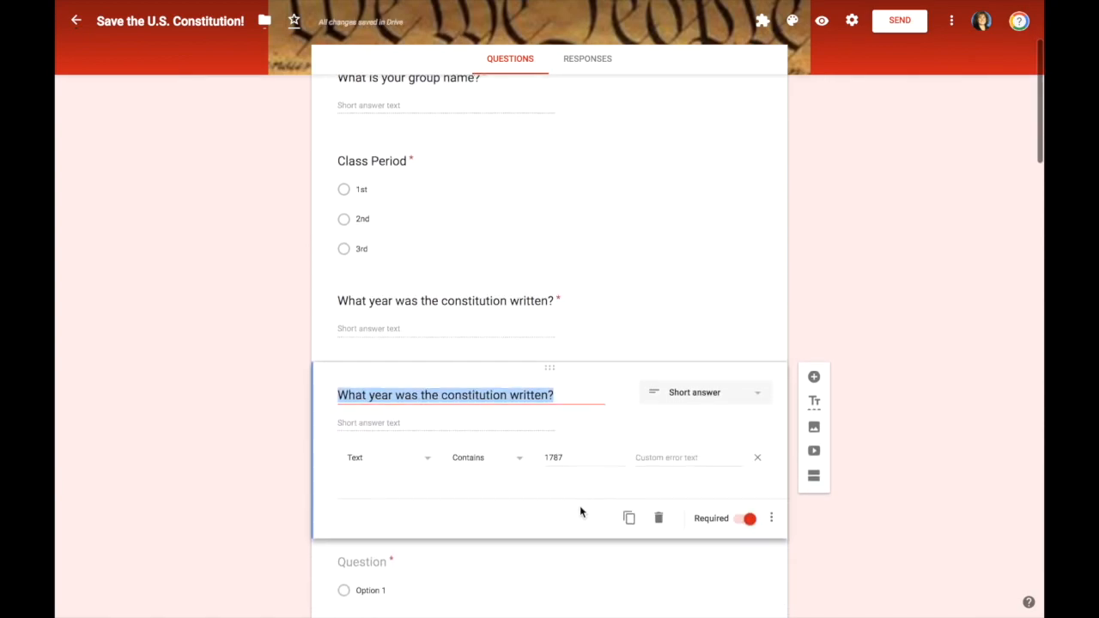
{"action": "key", "text": "BackSpace"}
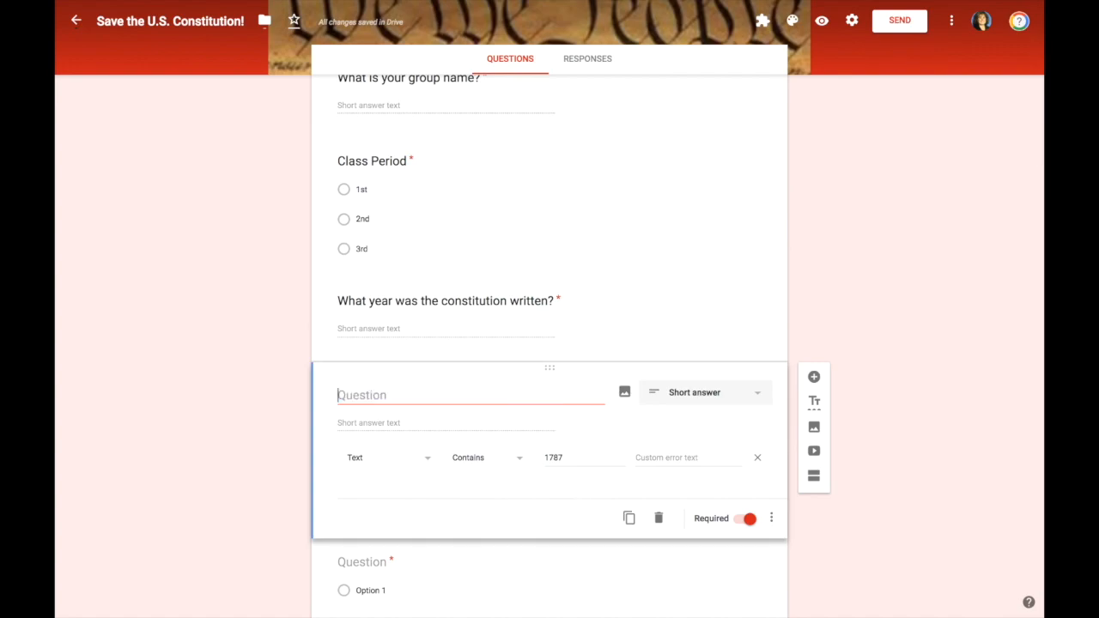
{"action": "left_click", "coordinate": [579, 458]}
{"action": "key", "text": "BackSpace"}
{"action": "key", "text": "BackSpace"}
{"action": "key", "text": "BackSpace"}
{"action": "key", "text": "BackSpace"}
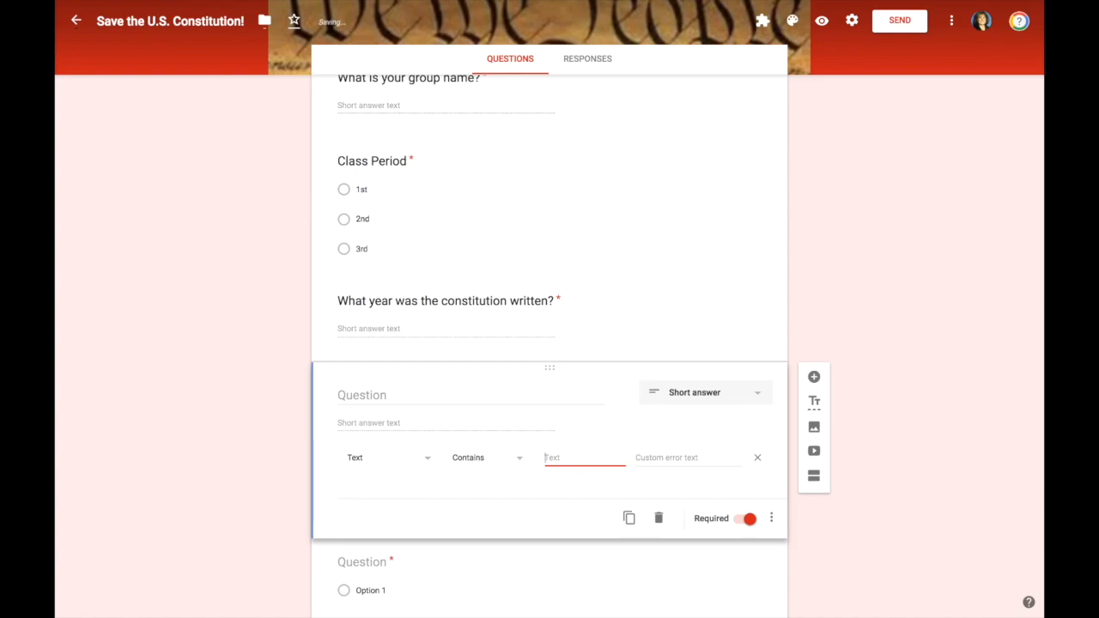
{"action": "left_click", "coordinate": [630, 517]}
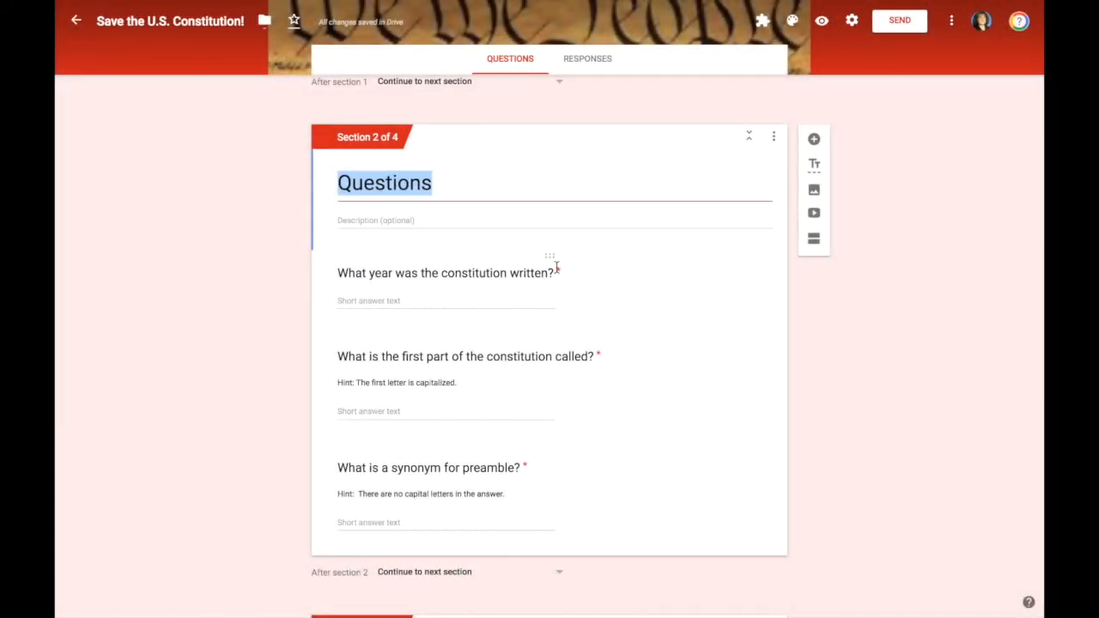
- Find "school house rock preamble" on YouTube, insert the "School House Rock -The Preamble" video in the Questions section, and title it "Preamble"
{"action": "left_click", "coordinate": [814, 214]}
{"action": "type", "text": "school house rock preamble"}
{"action": "left_click", "coordinate": [528, 194]}
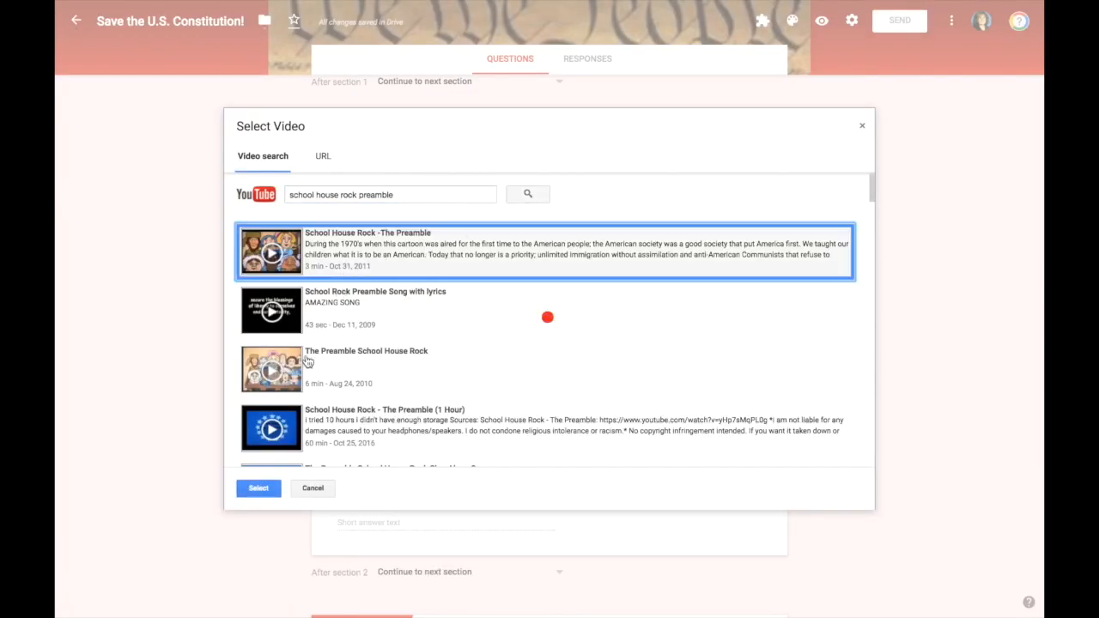
{"action": "left_click", "coordinate": [267, 485]}
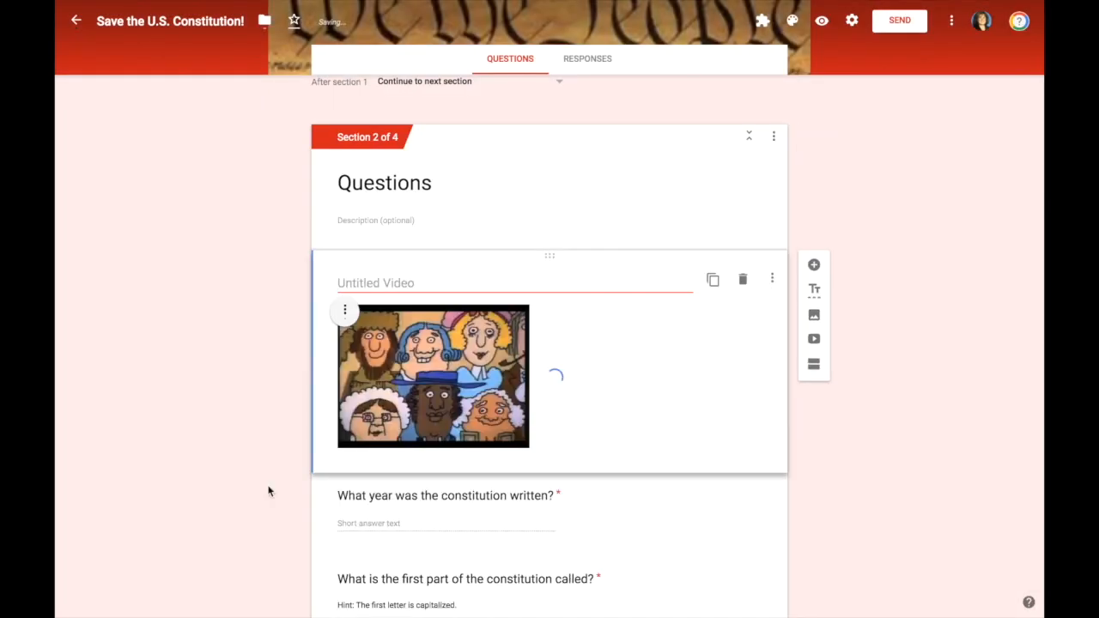
{"action": "type", "text": "Preamble"}
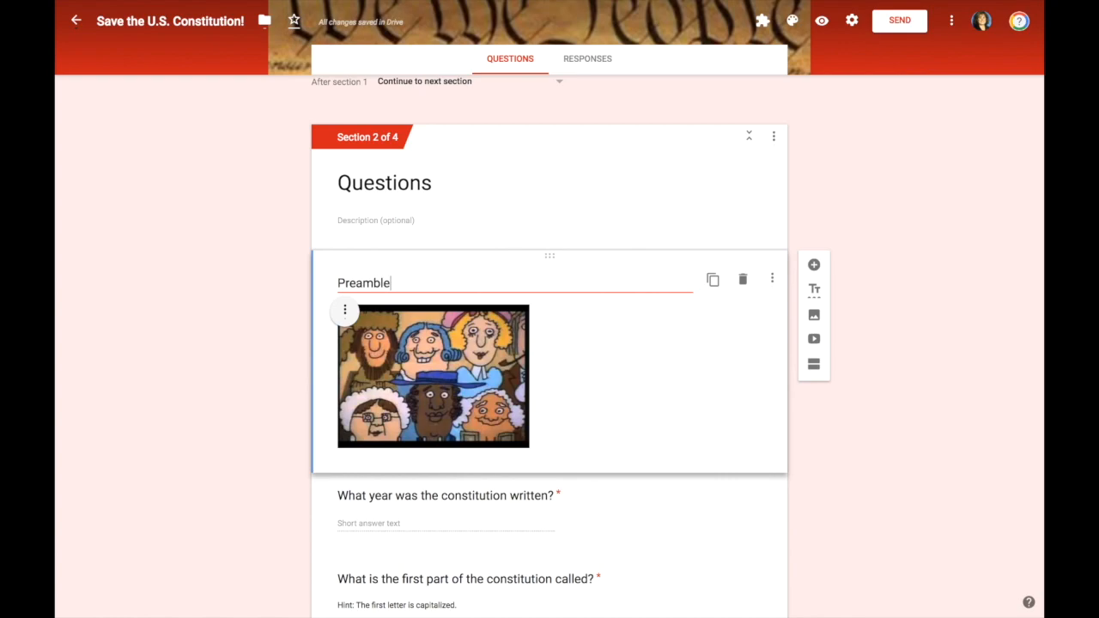
- Set the year question's validation in the Questions section to Text, Contains, 1787, with the custom error text "Not quite!"
{"action": "left_click", "coordinate": [569, 498]}
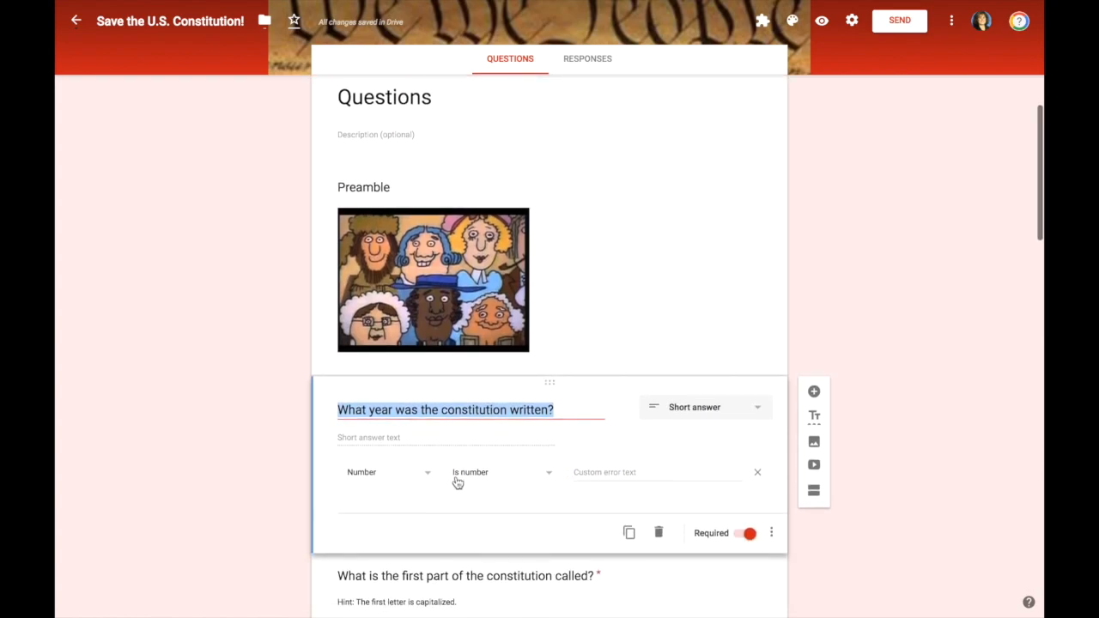
{"action": "left_click", "coordinate": [428, 473]}
{"action": "left_click", "coordinate": [418, 519]}
{"action": "left_click", "coordinate": [566, 476]}
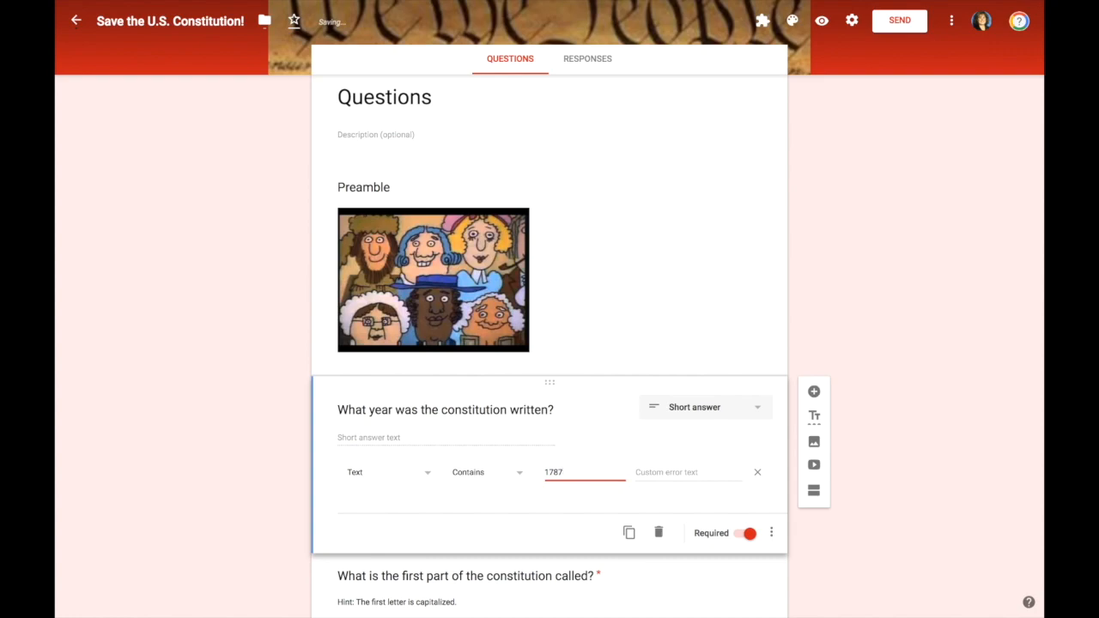
{"action": "scroll", "coordinate": [550, 309], "scroll_direction": "down", "scroll_amount": 2}
{"action": "left_click", "coordinate": [640, 301]}
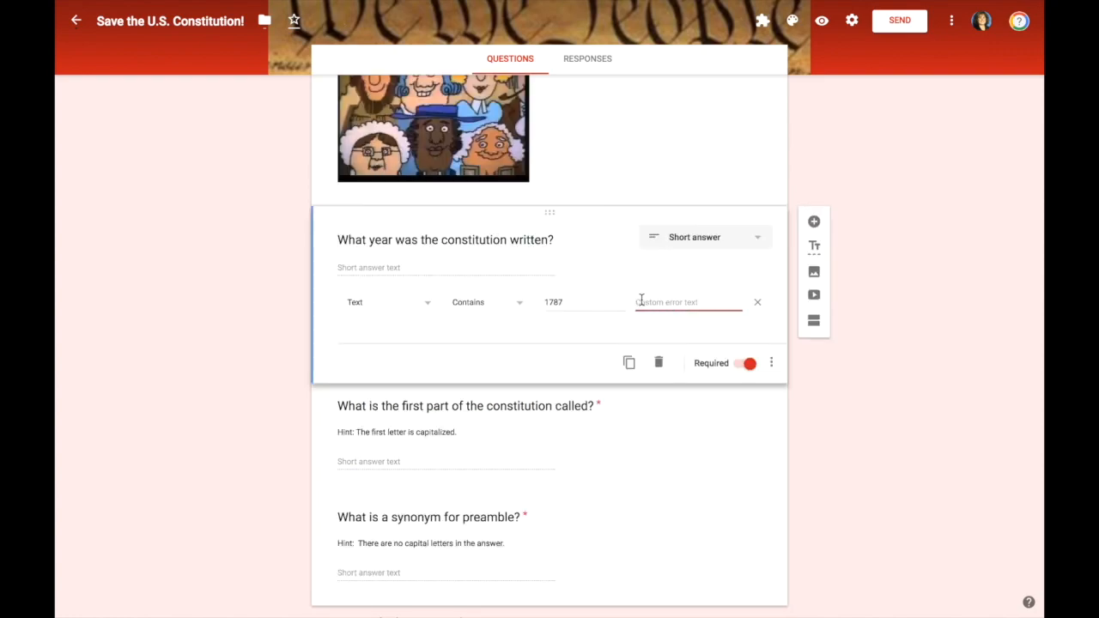
{"action": "type", "text": "Not quite!"}
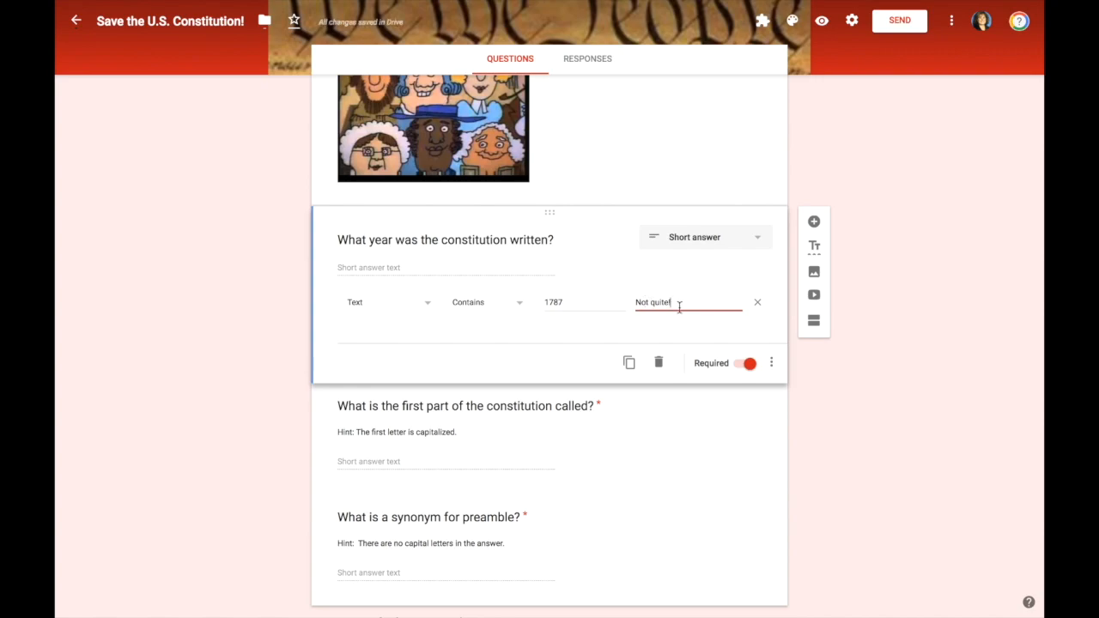
- Paste the hint starting "Hint: This person is elected" as the custom error text of the Executive Branch question and read through it
{"action": "scroll", "coordinate": [678, 309], "scroll_direction": "down", "scroll_amount": 10}
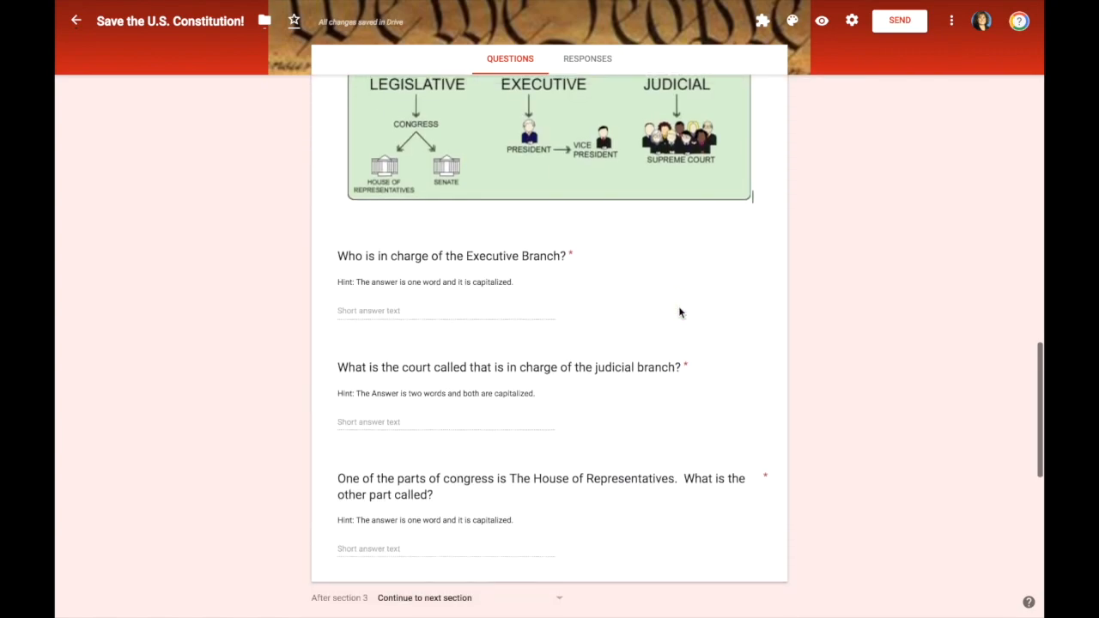
{"action": "scroll", "coordinate": [603, 306], "scroll_direction": "down", "scroll_amount": 1}
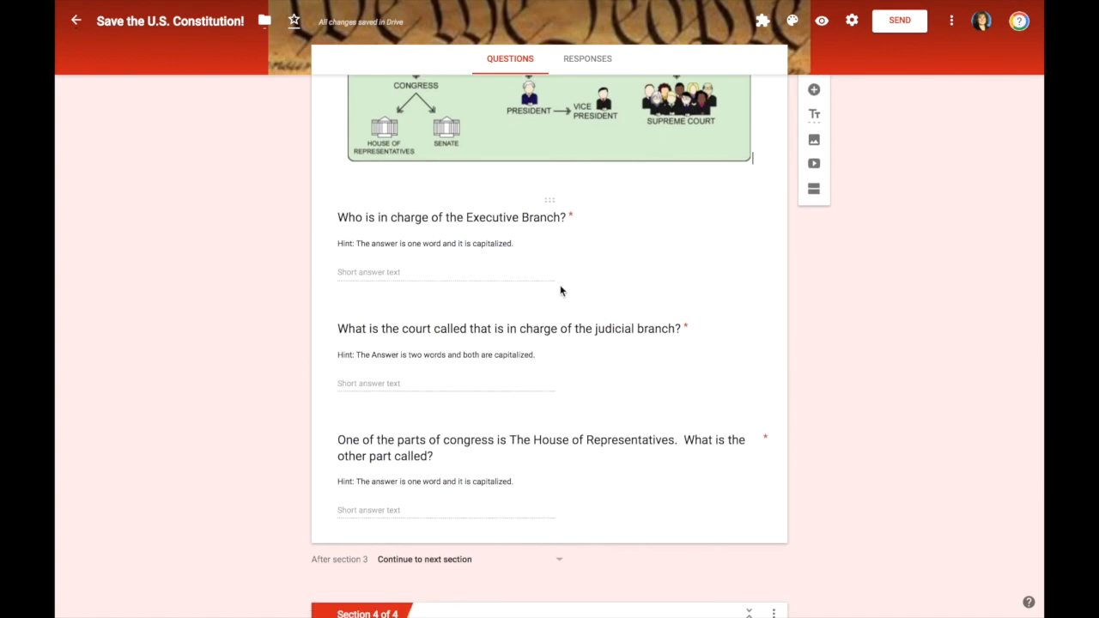
{"action": "left_click", "coordinate": [556, 269]}
{"action": "left_click", "coordinate": [675, 225]}
{"action": "key", "text": "ctrl+v"}
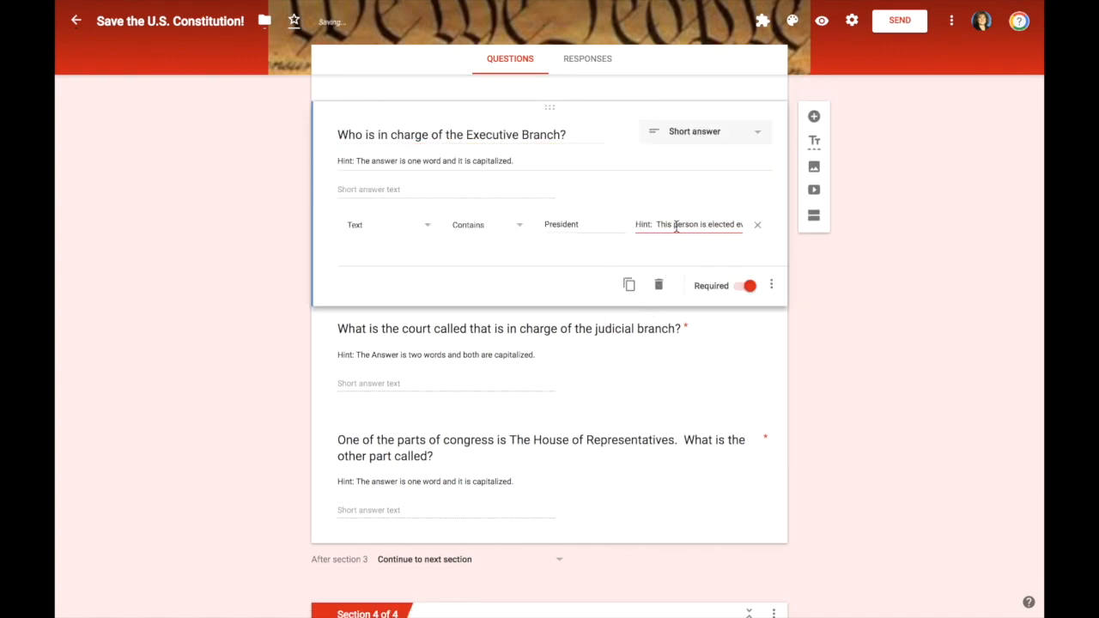
{"action": "key", "text": "Right"}
{"action": "key", "text": "Right"}
{"action": "key", "text": "Right"}
{"action": "key", "text": "Right"}
{"action": "key", "text": "Right"}
{"action": "key", "text": "Right"}
{"action": "key", "text": "Right"}
{"action": "key", "text": "Right"}
{"action": "key", "text": "Right"}
{"action": "key", "text": "Right"}
{"action": "key", "text": "Right"}
{"action": "key", "text": "Right"}
{"action": "key", "text": "Right"}
{"action": "key", "text": "Right"}
{"action": "key", "text": "Right"}
{"action": "key", "text": "Right"}
{"action": "key", "text": "Right"}
{"action": "key", "text": "Right"}
{"action": "key", "text": "Right"}
{"action": "key", "text": "Right"}
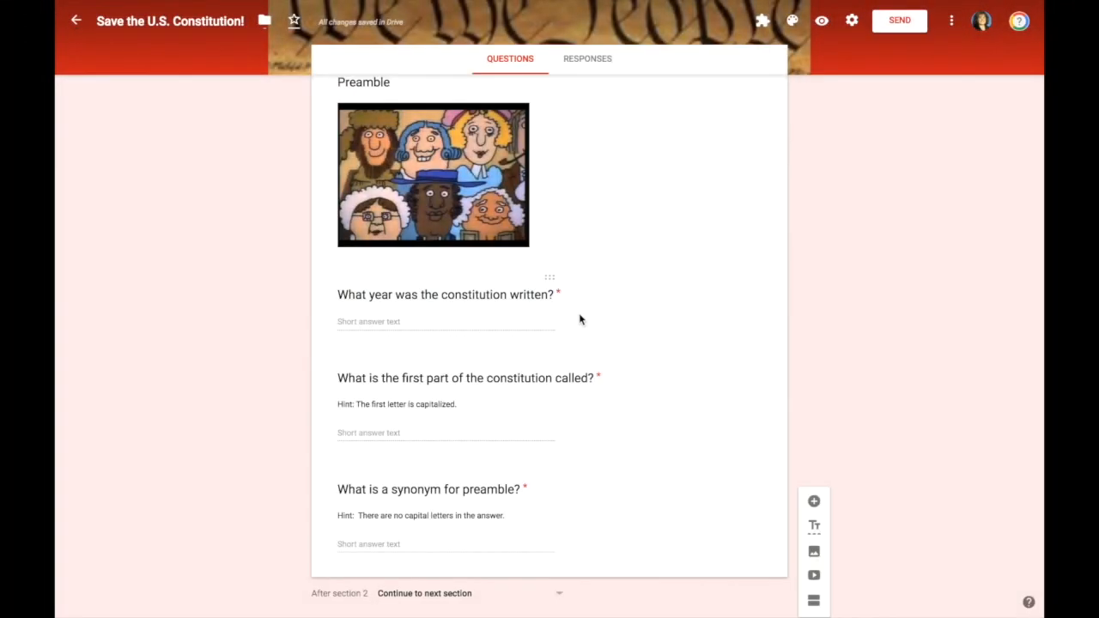
- Review the response validation and custom error text of the question about the year the constitution was written
{"action": "scroll", "coordinate": [616, 283], "scroll_direction": "down", "scroll_amount": 3}
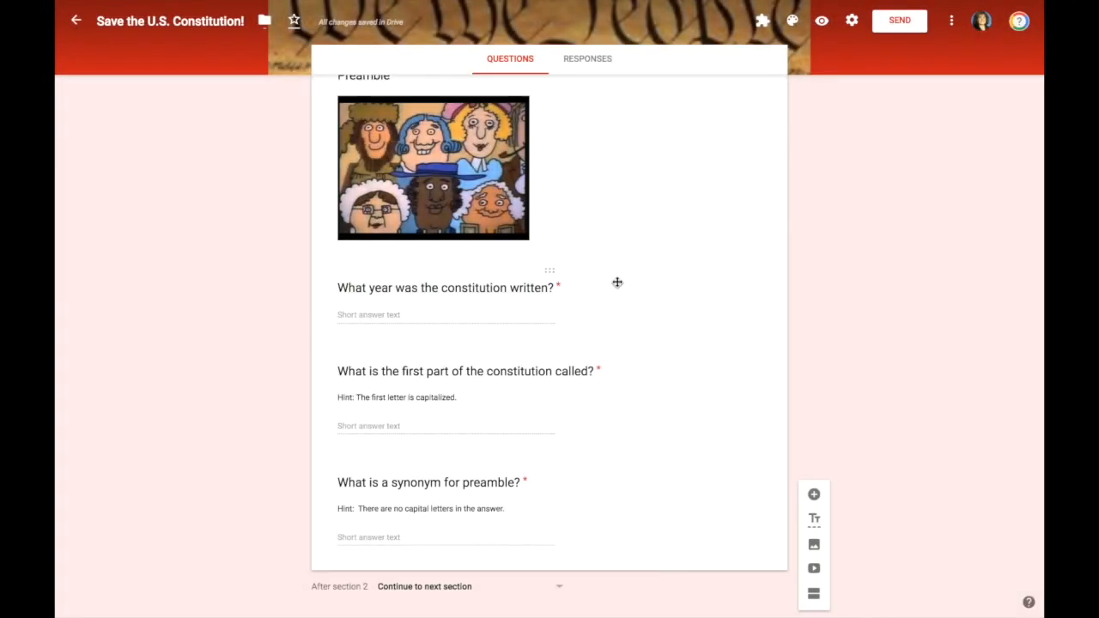
{"action": "scroll", "coordinate": [616, 283], "scroll_direction": "up", "scroll_amount": 3}
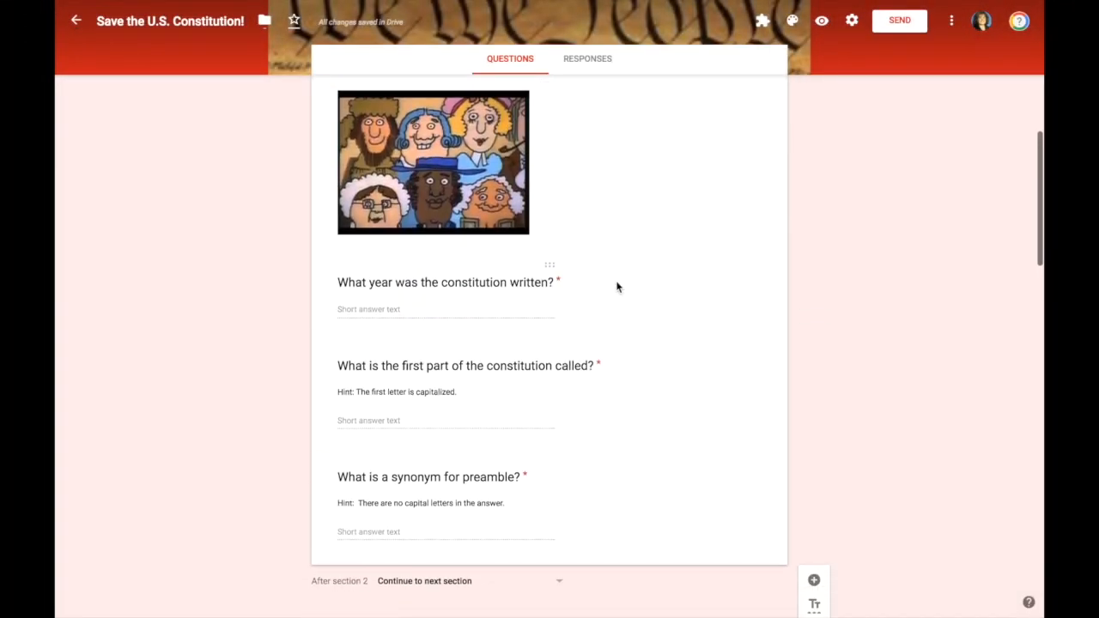
{"action": "left_click", "coordinate": [616, 287]}
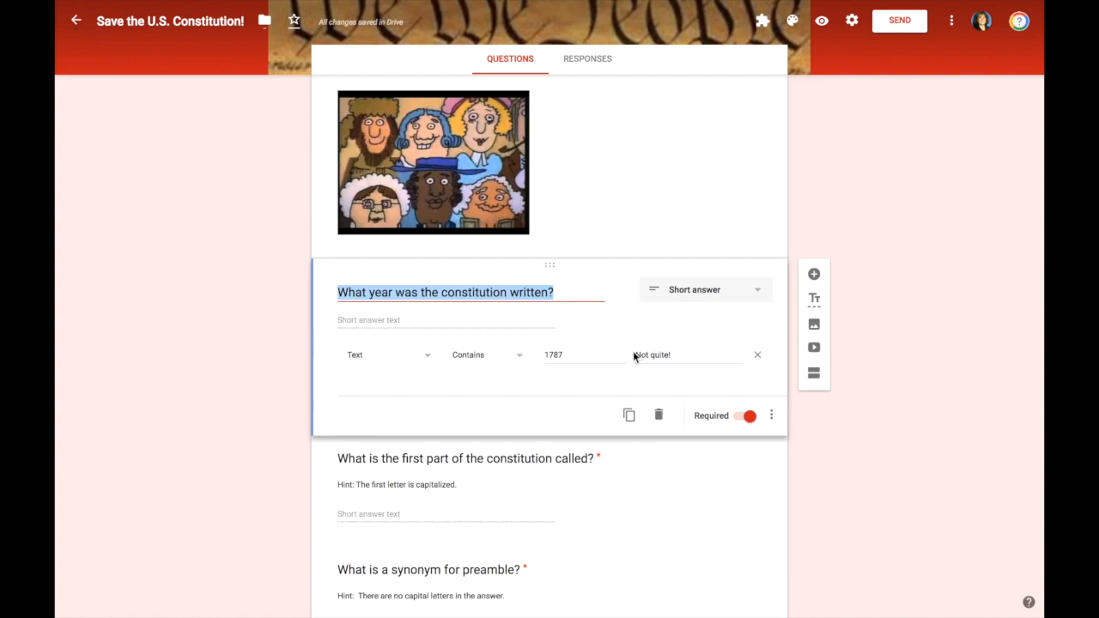
- Set the form's confirmation message to "Congratulations! You have unlocked the safe! Your group is now entitled to a special classroom privilege!" and save the settings
{"action": "scroll", "coordinate": [718, 219], "scroll_direction": "up", "scroll_amount": 5}
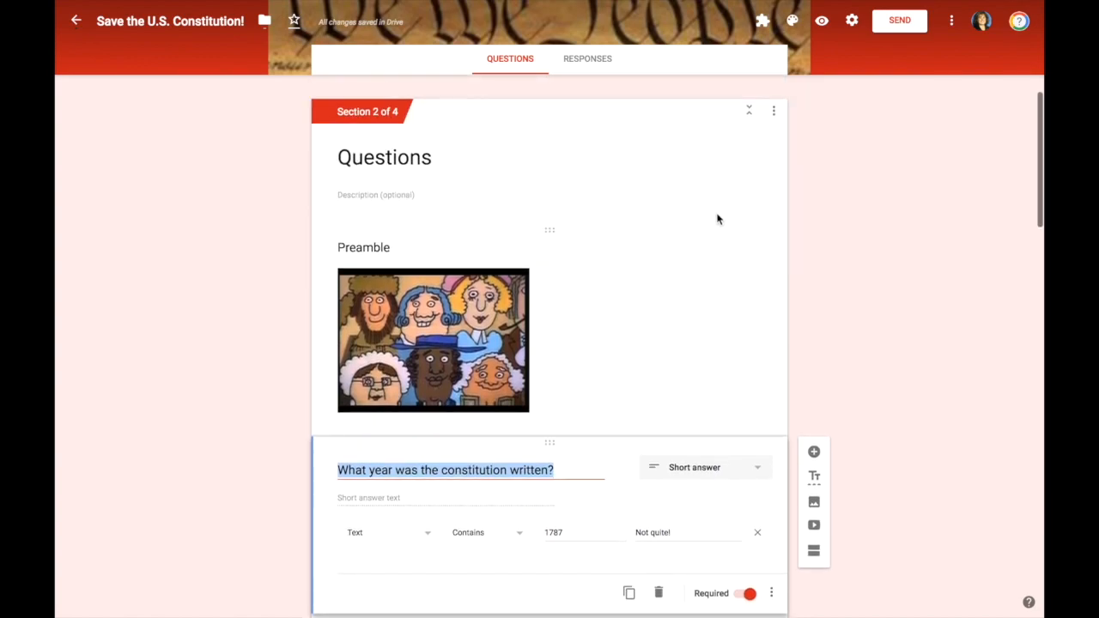
{"action": "left_click", "coordinate": [852, 24]}
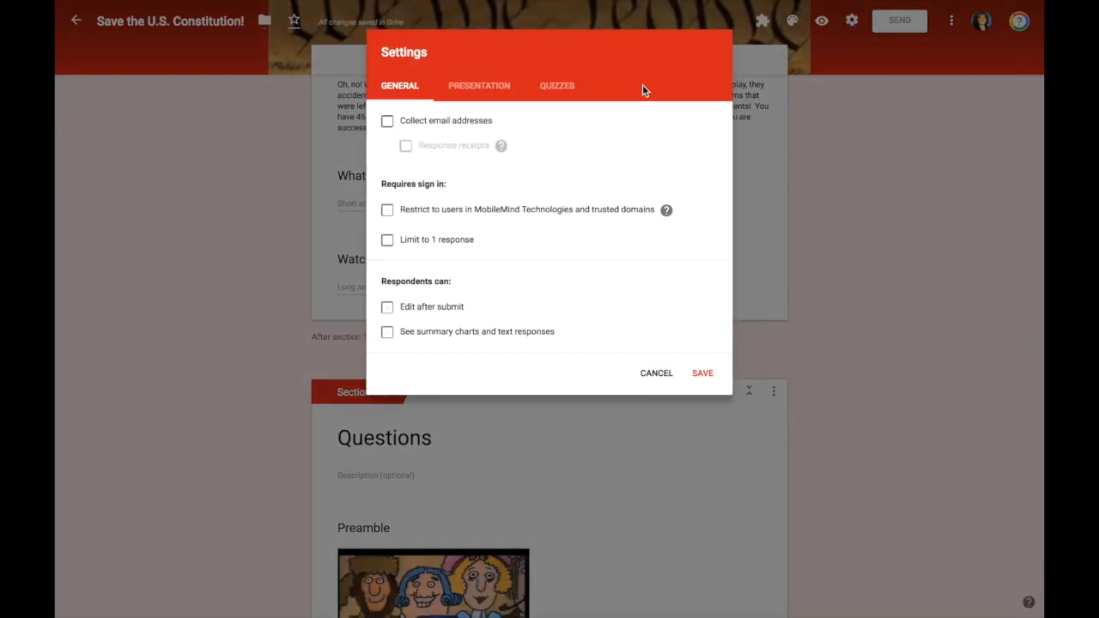
{"action": "left_click", "coordinate": [481, 89]}
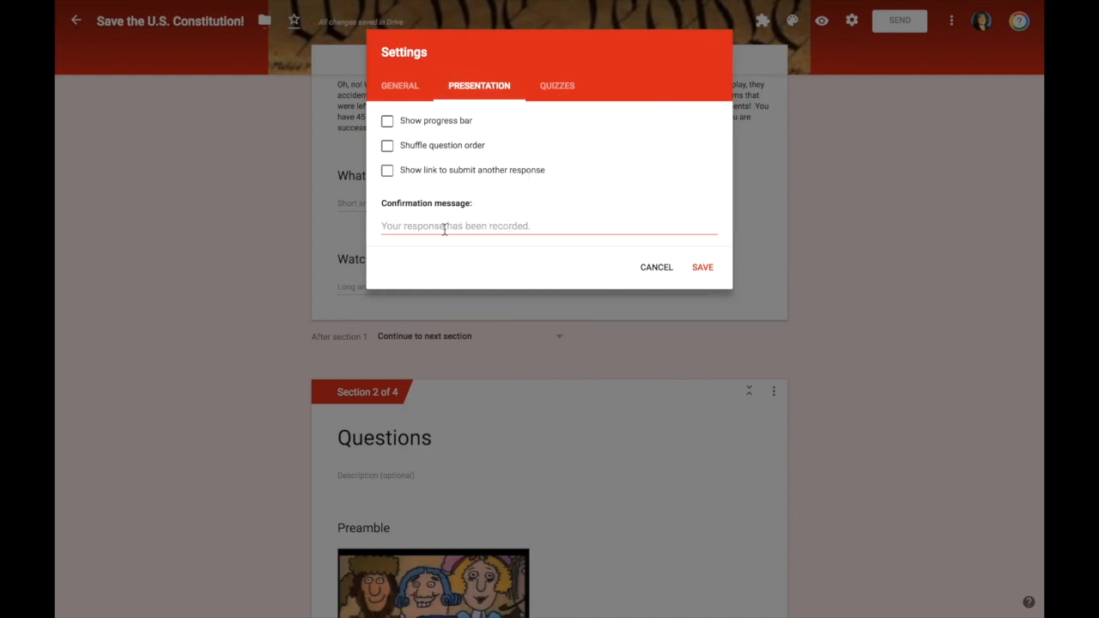
{"action": "type", "text": "Congratulations!  You have unlocked the safe!  Your group is now entitled to a special classroom privilege!"}
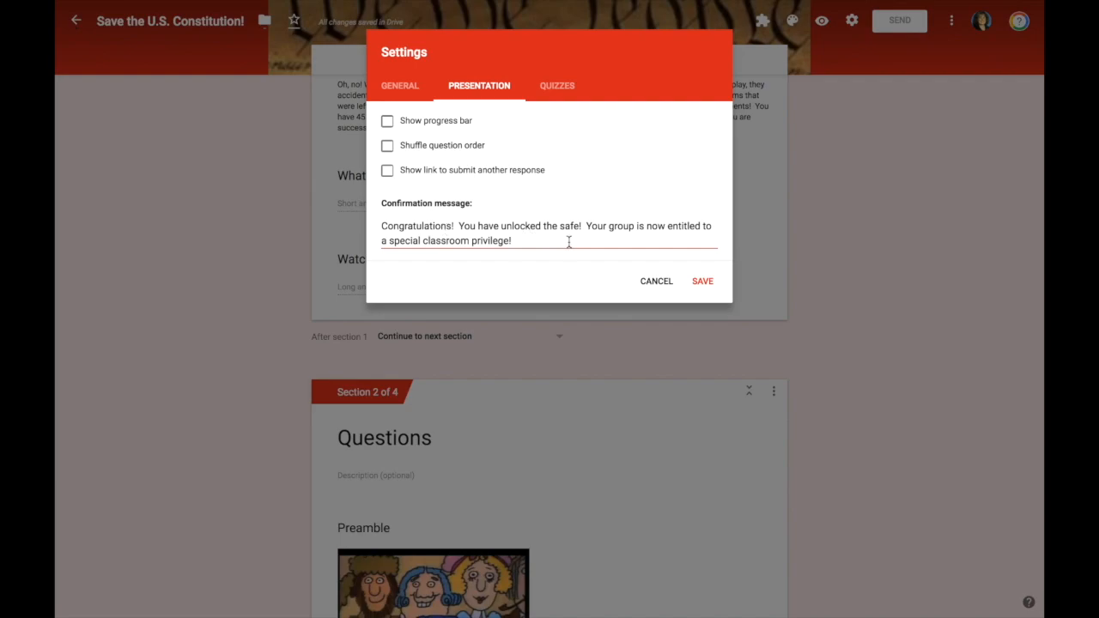
{"action": "left_click", "coordinate": [702, 283]}
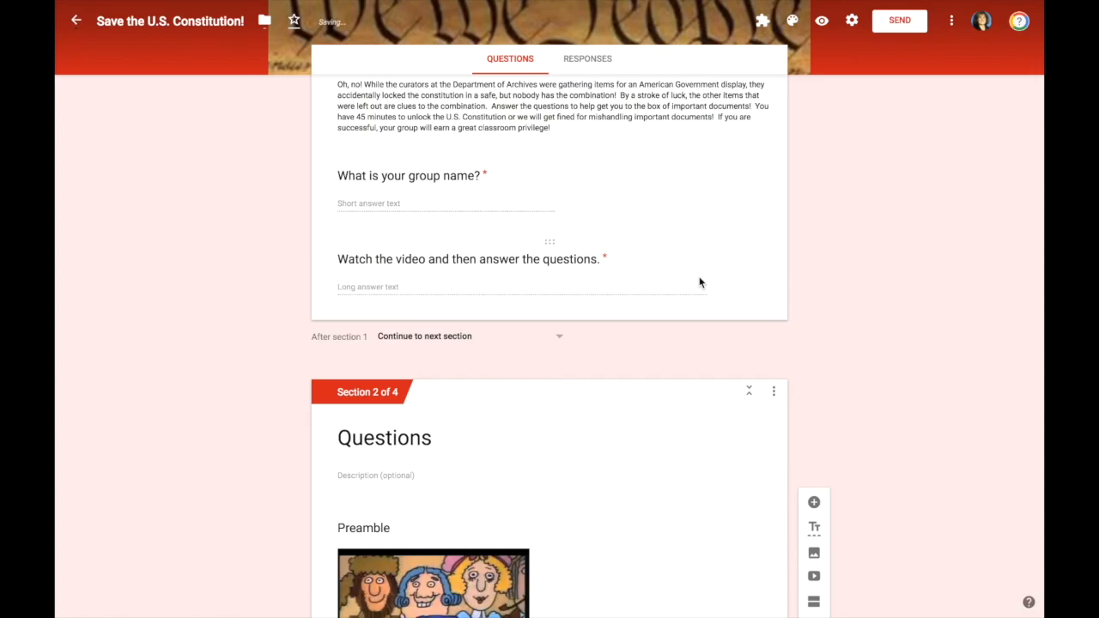